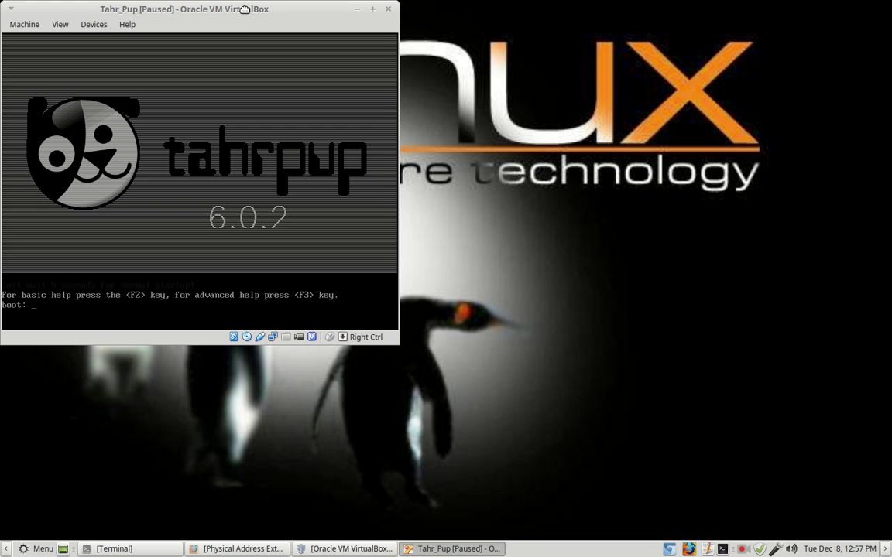
Move the Tahr_Pup VM window from the top-left toward the centre of the desktop.
{"action": "left_click_drag", "start_coordinate": [245, 13], "coordinate": [462, 52]}
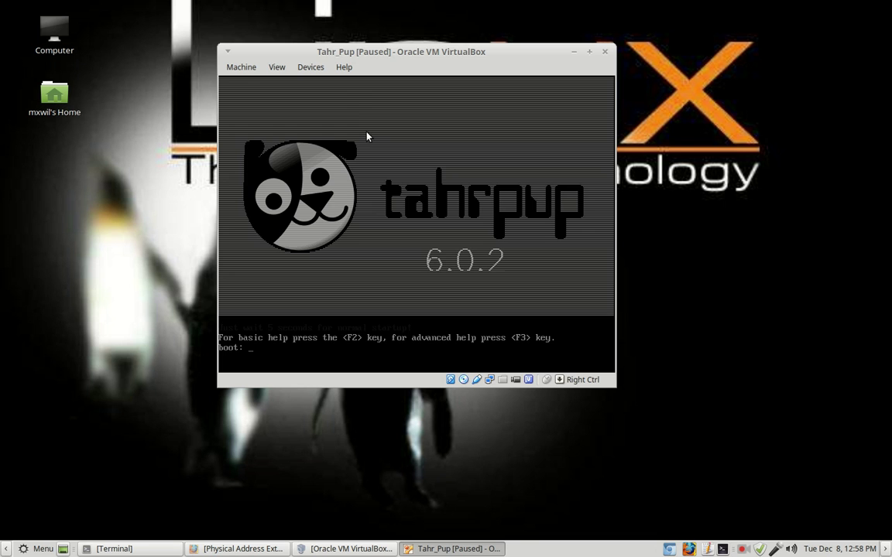
Resume the paused Tahr_Pup VM by unchecking Pause in the Machine menu.
{"action": "left_click", "coordinate": [242, 69]}
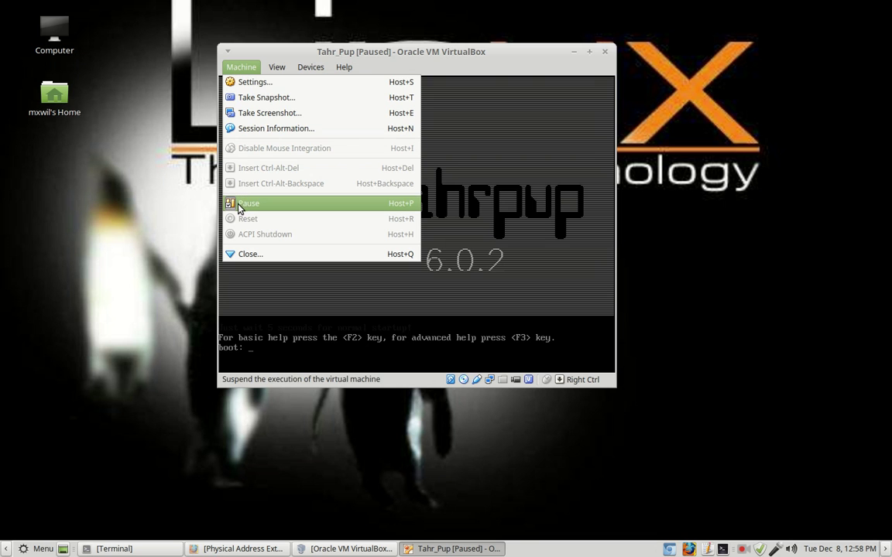
{"action": "left_click", "coordinate": [240, 204]}
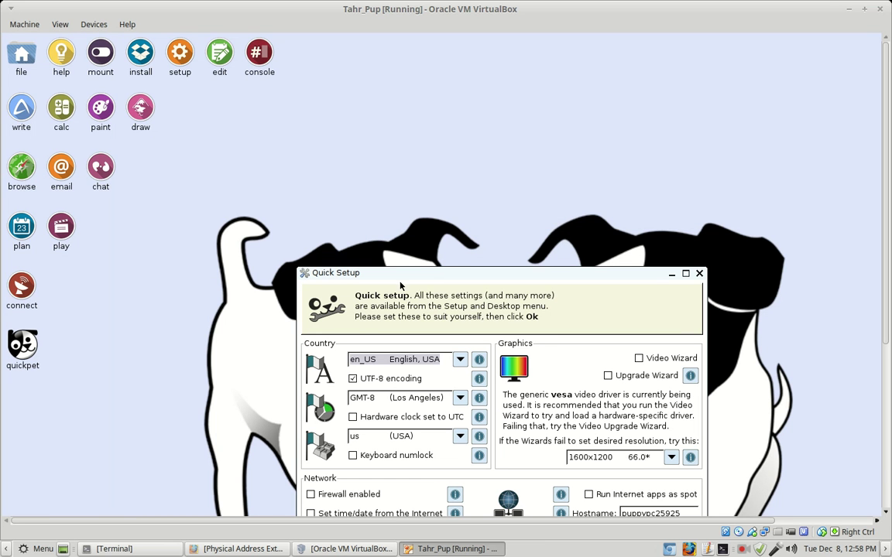
In Quick Setup, set the guest resolution to 1024x768 at 76.0 and keep it permanently.
{"action": "left_click_drag", "start_coordinate": [475, 273], "coordinate": [465, 217]}
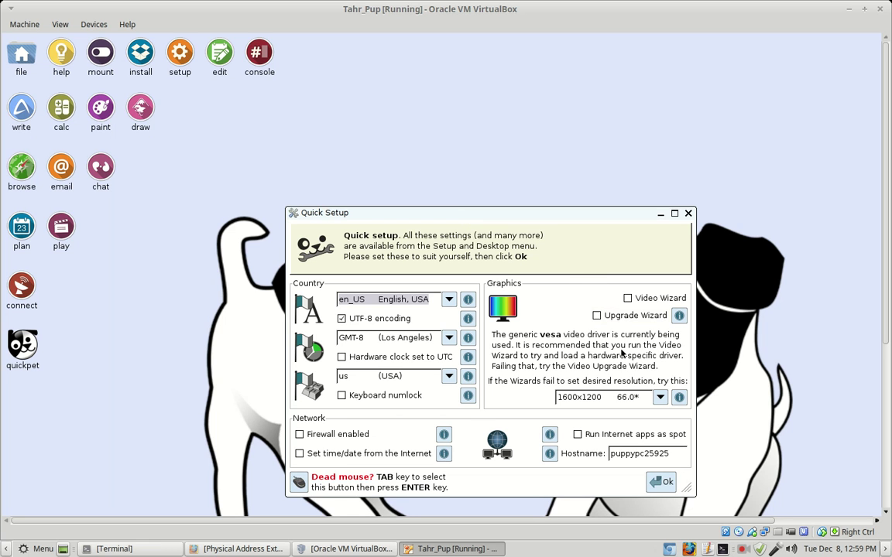
{"action": "left_click", "coordinate": [659, 398]}
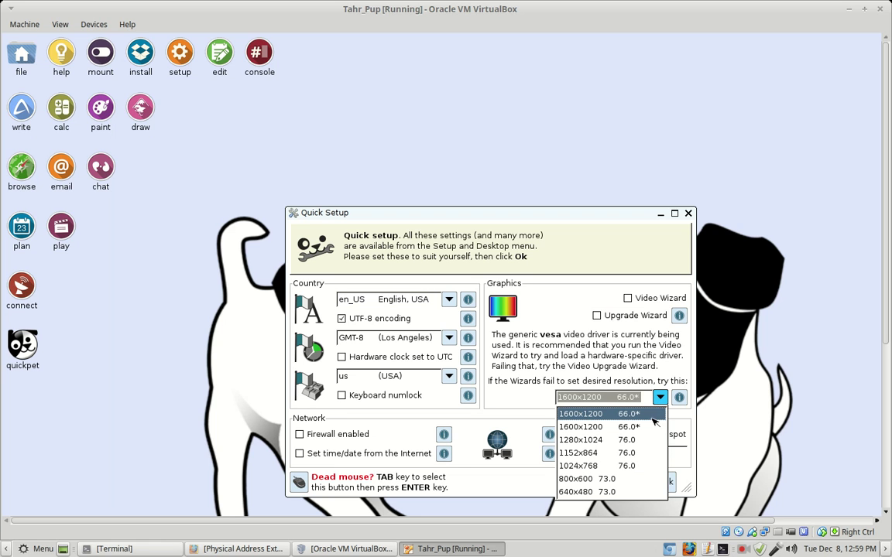
{"action": "left_click", "coordinate": [607, 466]}
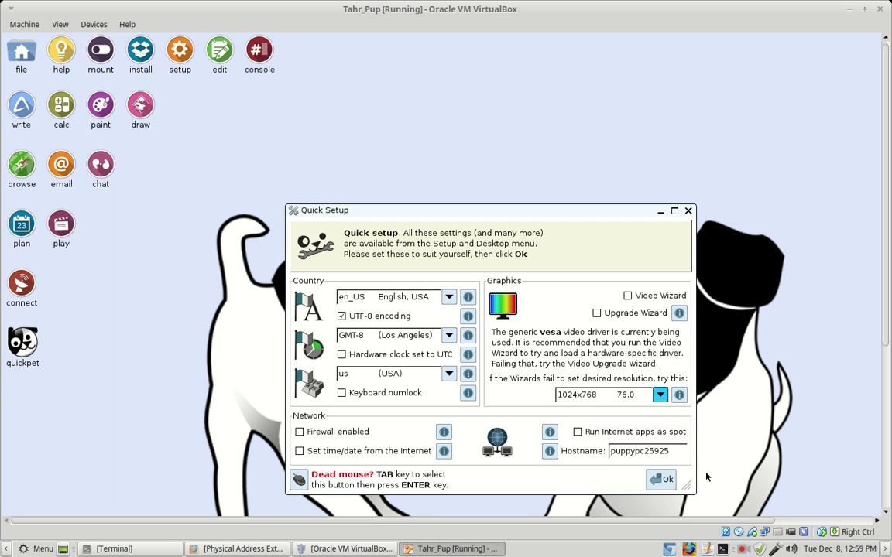
{"action": "left_click", "coordinate": [666, 479]}
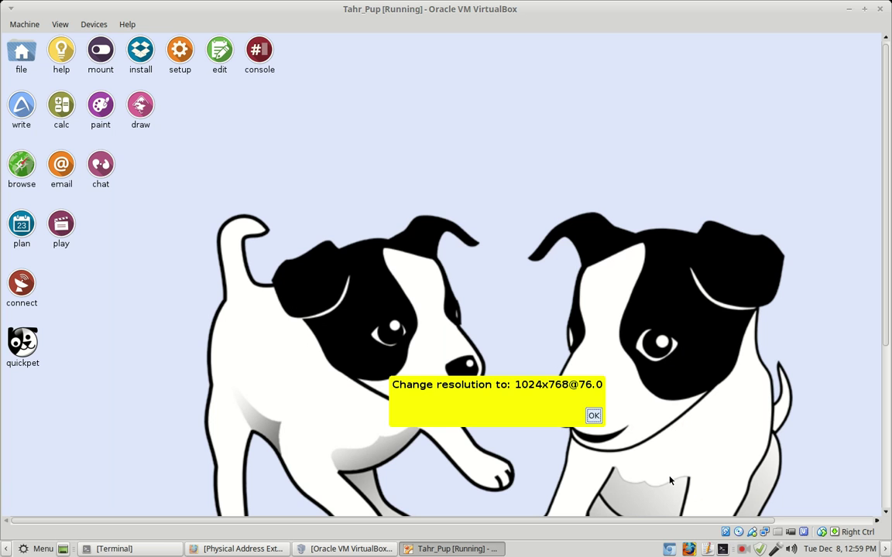
{"action": "left_click", "coordinate": [590, 415]}
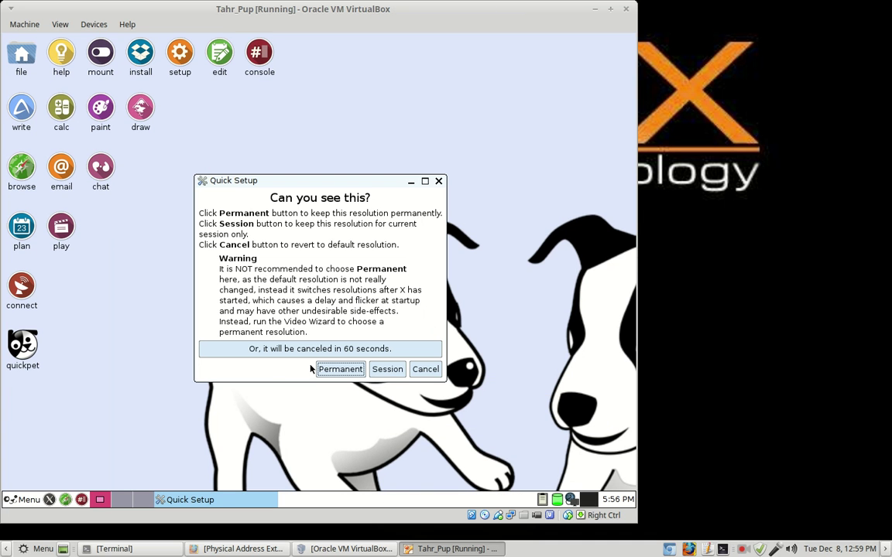
{"action": "left_click", "coordinate": [354, 370]}
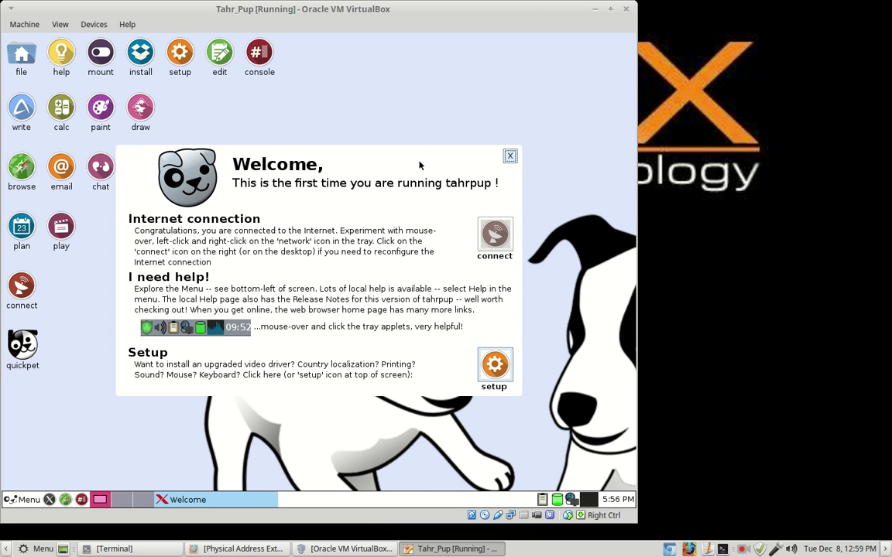
Close the tahrpup Welcome window to clear the guest desktop.
{"action": "left_click", "coordinate": [511, 158]}
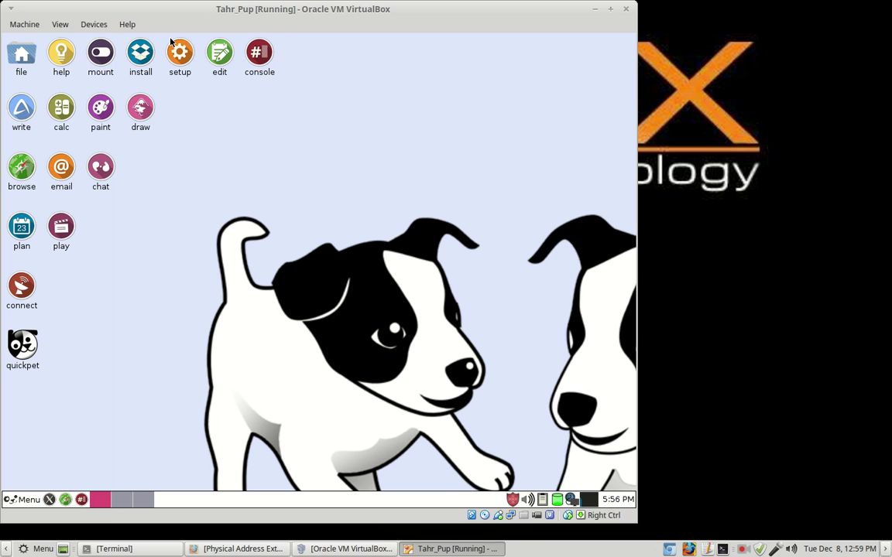
Attach the Realtek RTL8187 Wireless LAN Adapter from Devices > USB Devices and verify it is checked.
{"action": "left_click", "coordinate": [91, 28]}
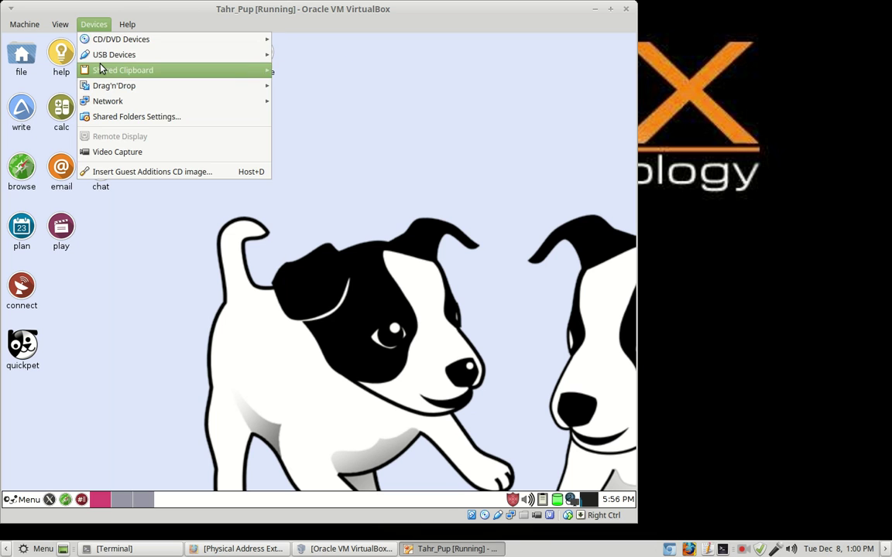
{"action": "mouse_move", "coordinate": [106, 60]}
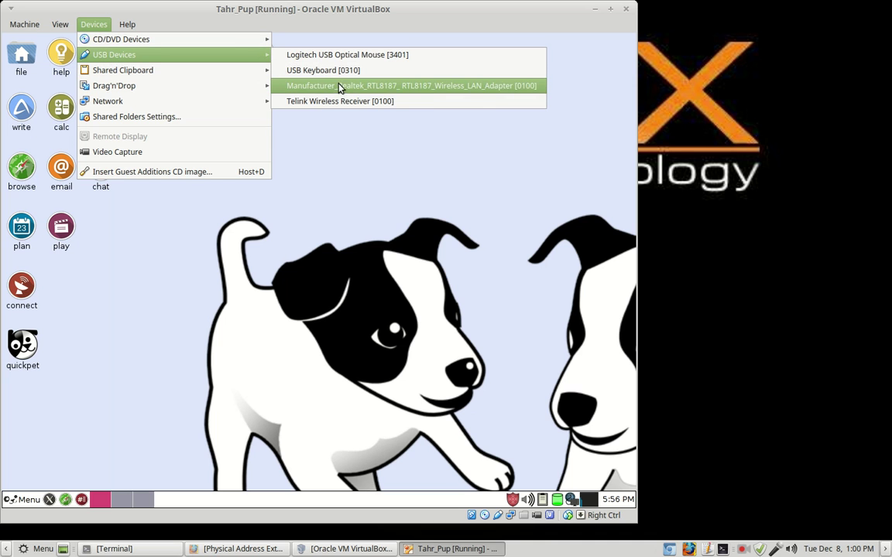
{"action": "left_click", "coordinate": [314, 85]}
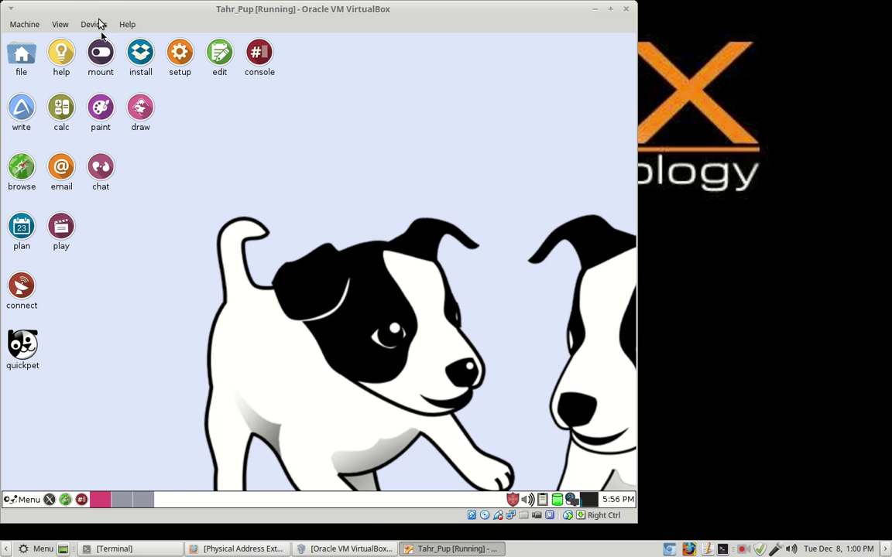
{"action": "left_click", "coordinate": [95, 28]}
{"action": "mouse_move", "coordinate": [127, 55]}
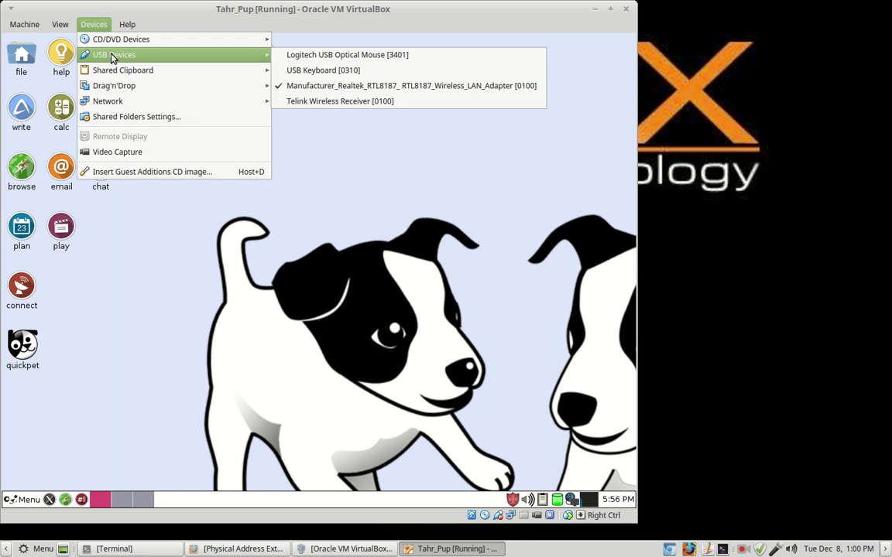
{"action": "left_click", "coordinate": [418, 58]}
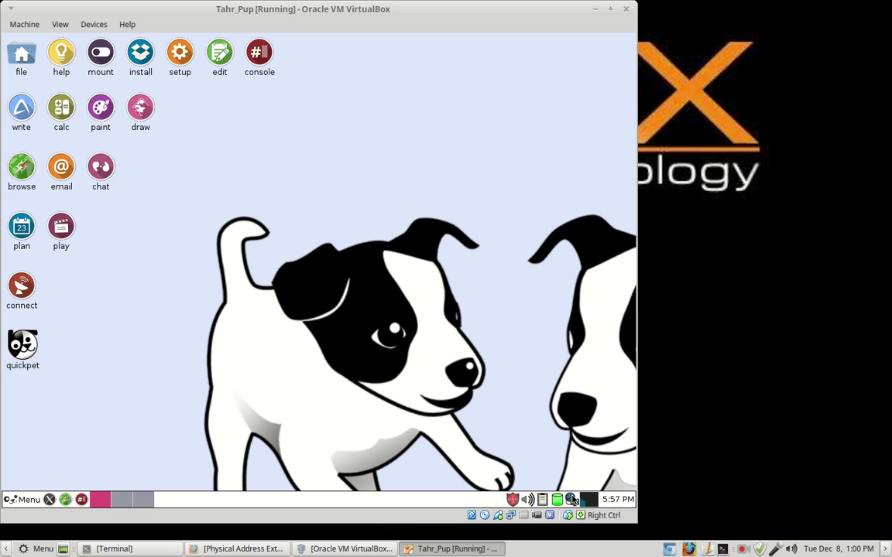
Launch Simple Network Setup from Puppy Setup's Internet wizard and show its Interfaces tab.
{"action": "mouse_move", "coordinate": [574, 502]}
{"action": "left_click", "coordinate": [183, 58]}
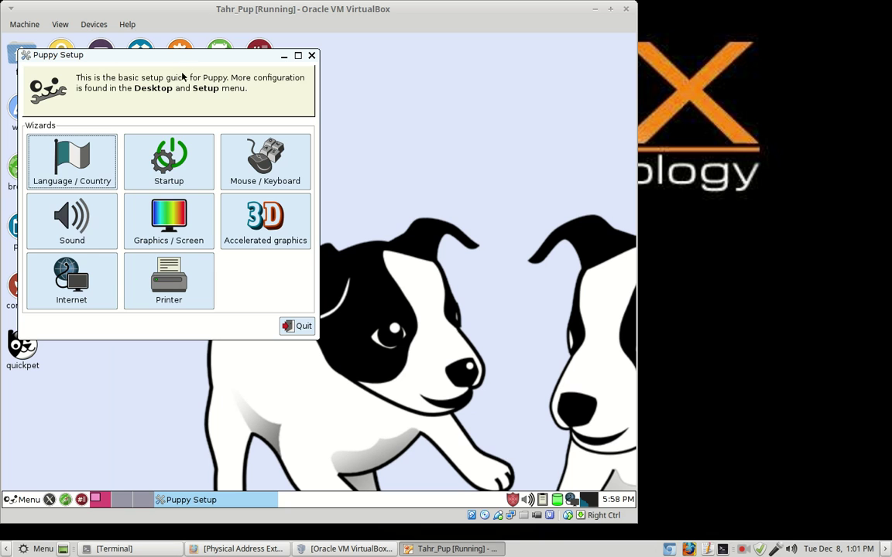
{"action": "left_click", "coordinate": [81, 288]}
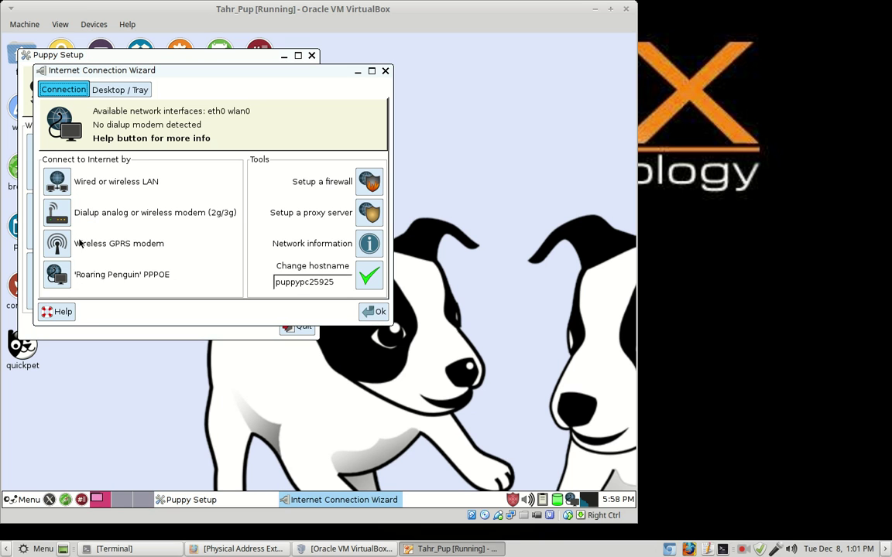
{"action": "left_click", "coordinate": [56, 181]}
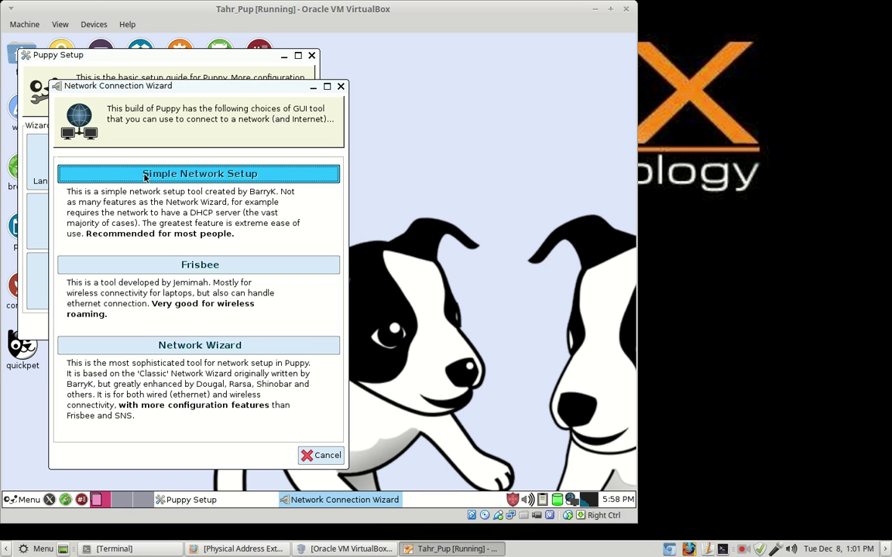
{"action": "left_click", "coordinate": [224, 178]}
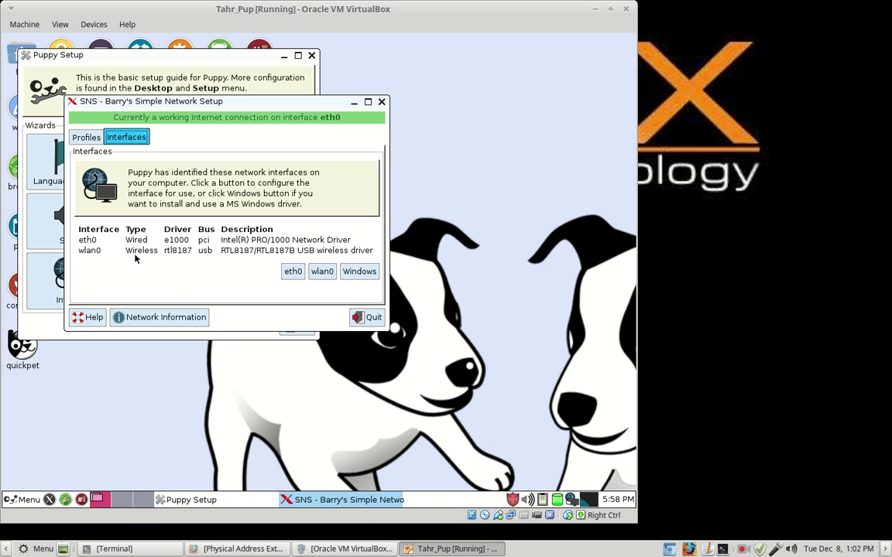
{"action": "left_click", "coordinate": [85, 139]}
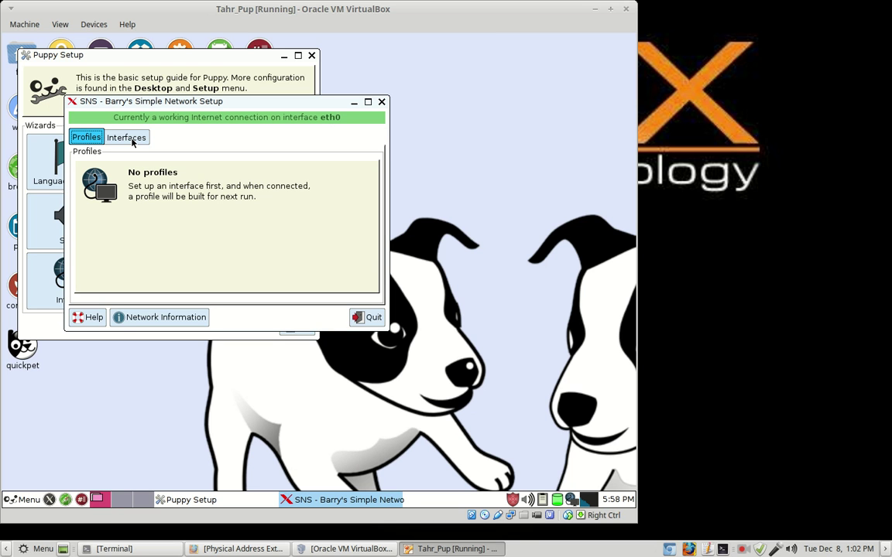
{"action": "left_click", "coordinate": [130, 140]}
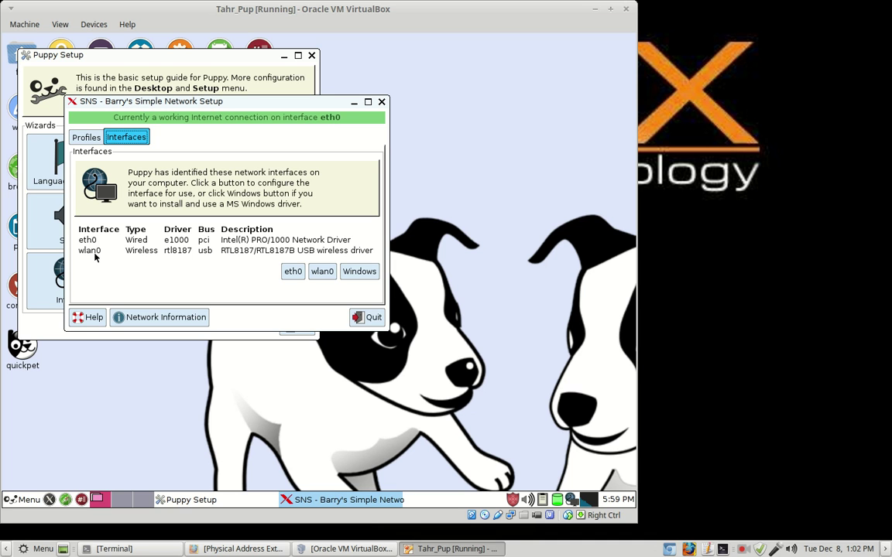
Open the wlan0 wireless setup to list nearby networks and encryption choices.
{"action": "left_click", "coordinate": [323, 273]}
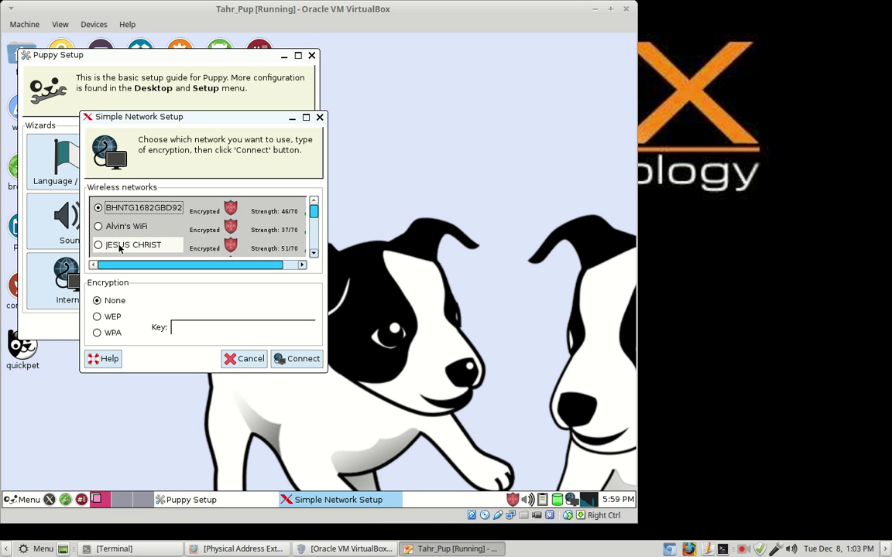
Select the err0r network with WPA and enter the wireless key, then cancel without connecting.
{"action": "left_click", "coordinate": [313, 254]}
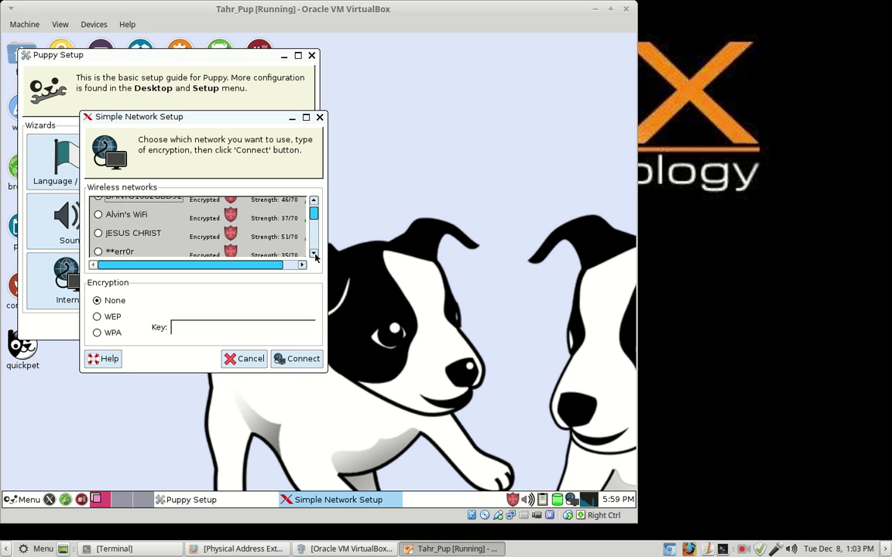
{"action": "left_click", "coordinate": [314, 255]}
{"action": "left_click", "coordinate": [314, 255]}
{"action": "left_click", "coordinate": [314, 255]}
{"action": "left_click", "coordinate": [315, 254]}
{"action": "left_click", "coordinate": [314, 254]}
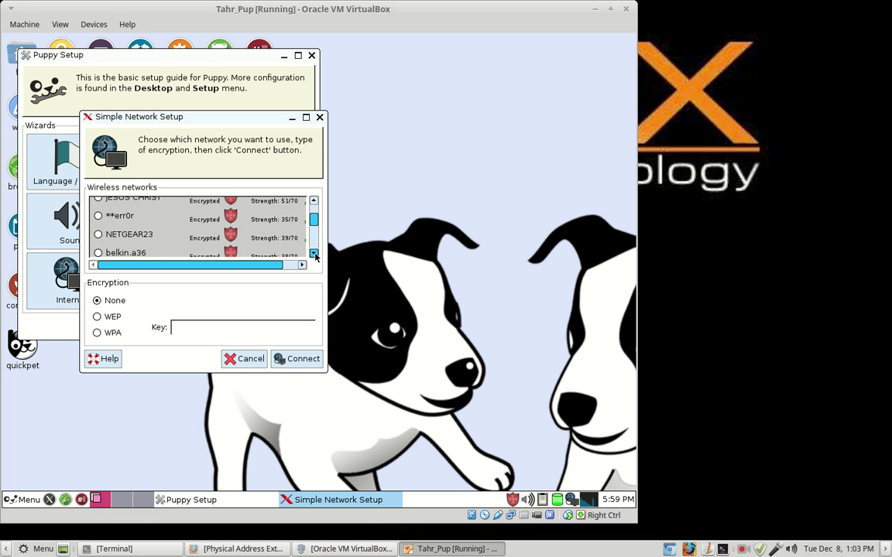
{"action": "left_click", "coordinate": [99, 218]}
{"action": "left_click", "coordinate": [98, 335]}
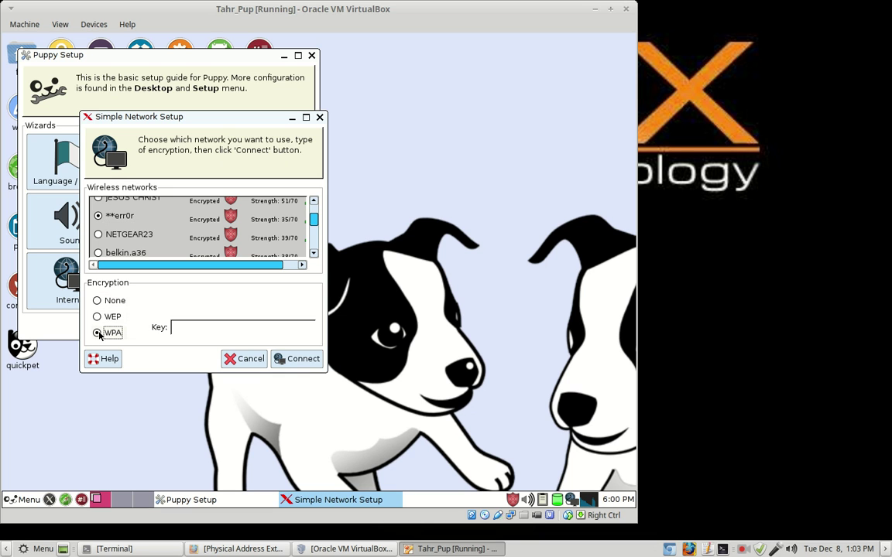
{"action": "left_click", "coordinate": [209, 329]}
{"action": "type", "text": "12345678"}
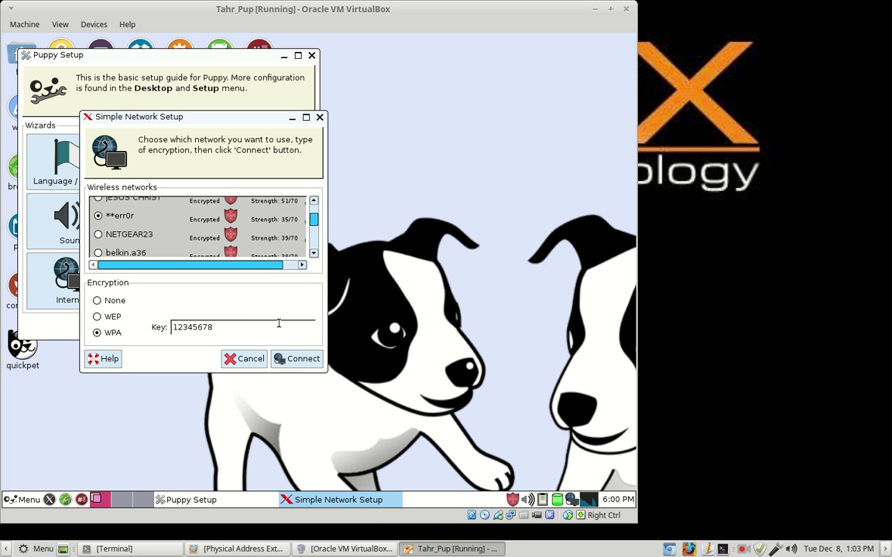
{"action": "left_click", "coordinate": [244, 359]}
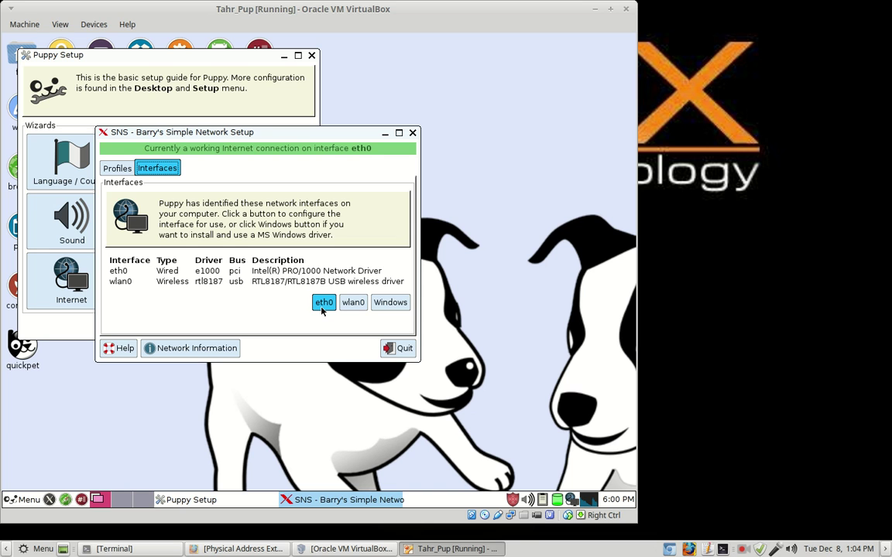
Connect through the wired eth0 interface and wait for the success dialog.
{"action": "left_click", "coordinate": [323, 302]}
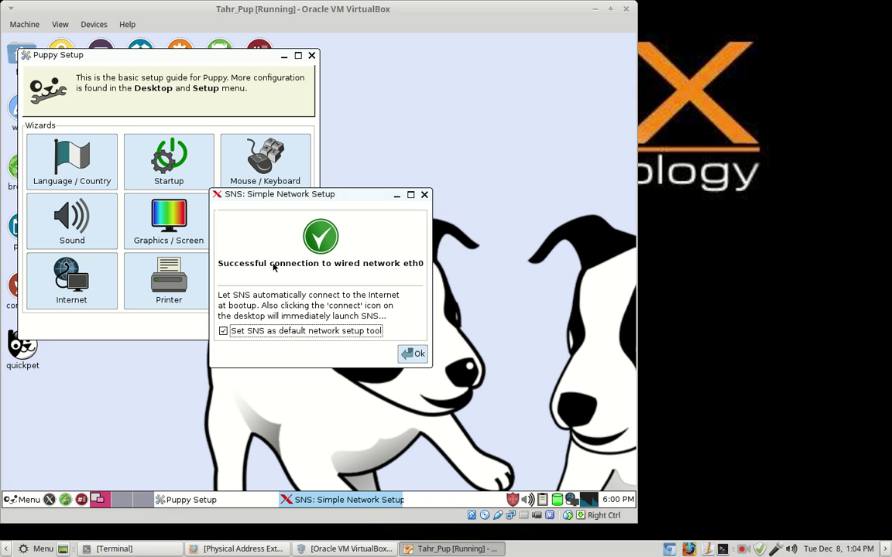
Acknowledge the eth0 success message, close the Puppy Setup window, and relaunch SNS.
{"action": "left_click", "coordinate": [412, 358]}
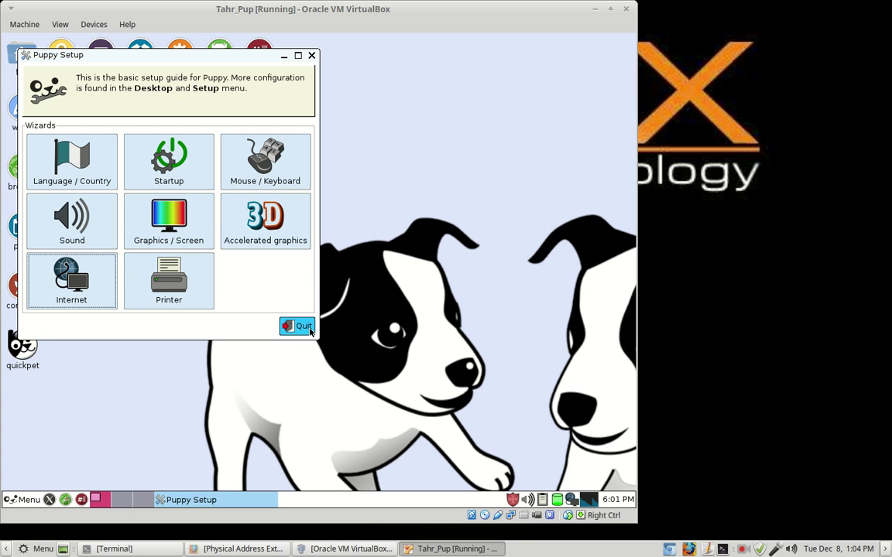
{"action": "left_click", "coordinate": [305, 327]}
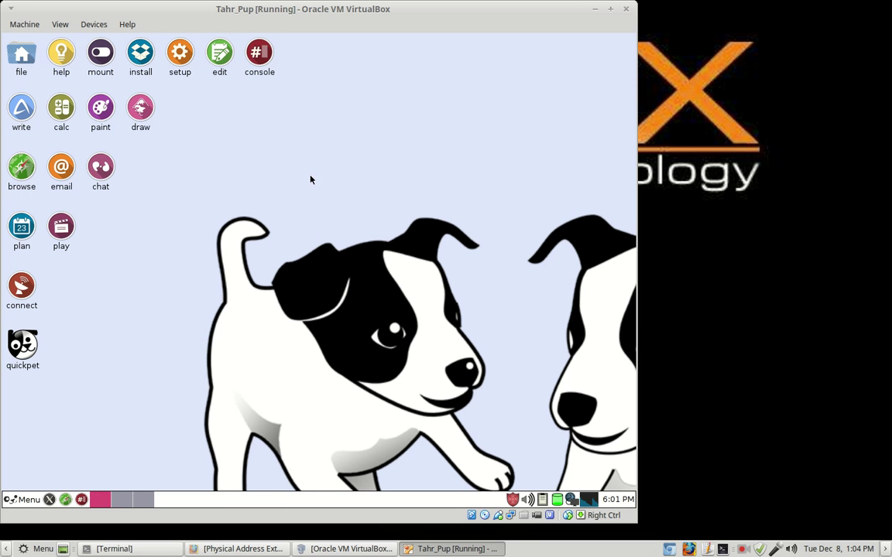
{"action": "left_click", "coordinate": [180, 62]}
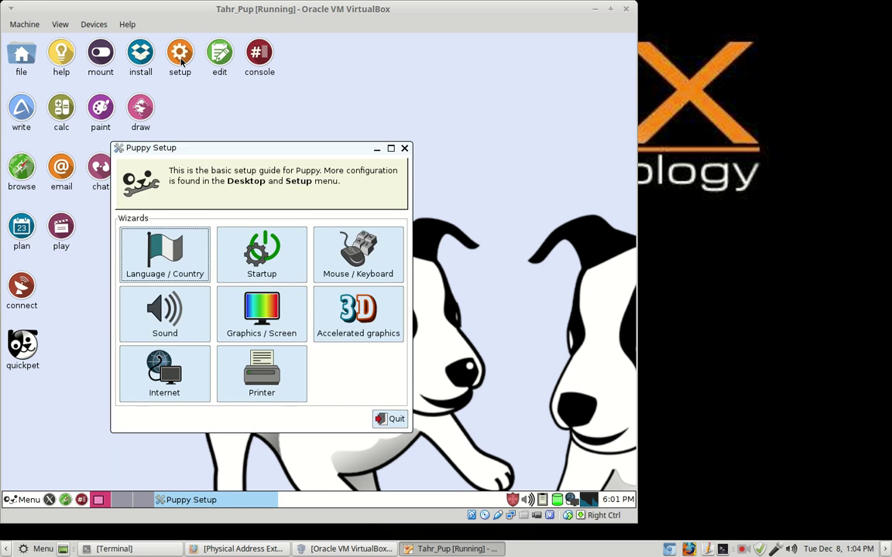
{"action": "left_click", "coordinate": [405, 149]}
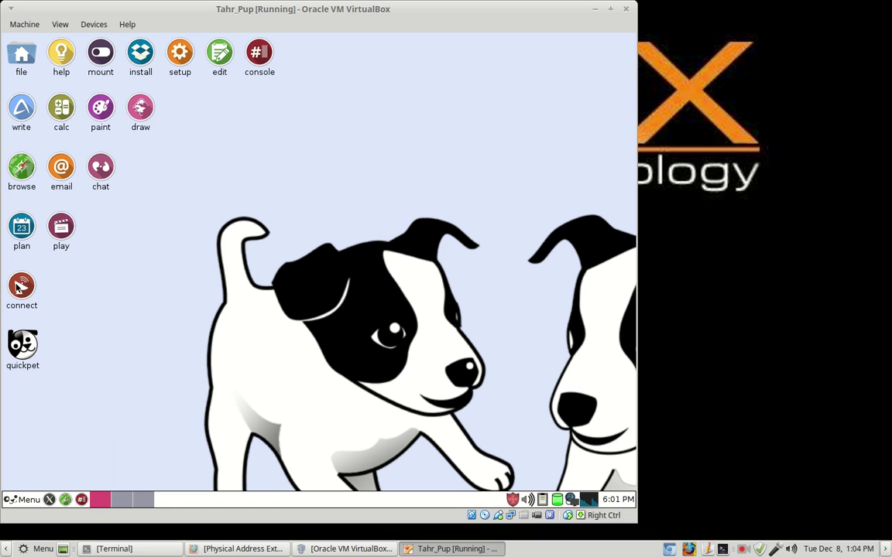
{"action": "left_click", "coordinate": [25, 288]}
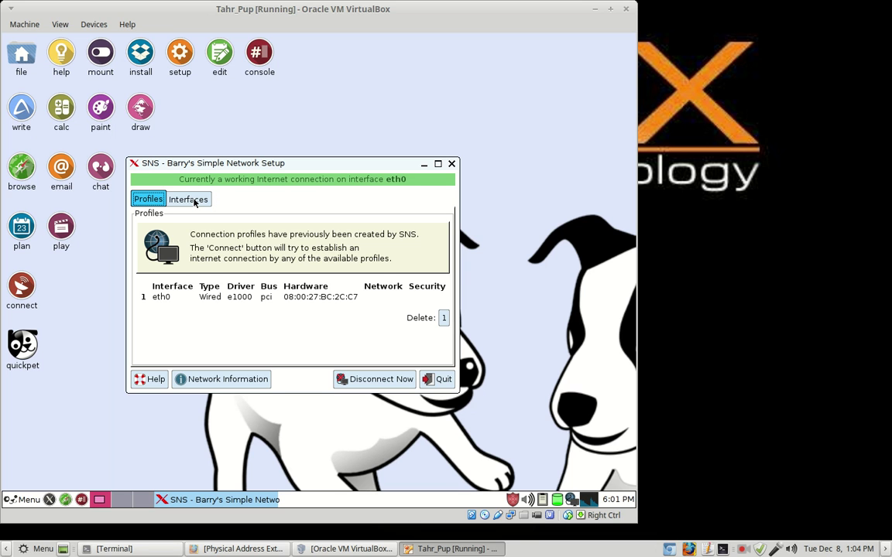
{"action": "left_click", "coordinate": [194, 202]}
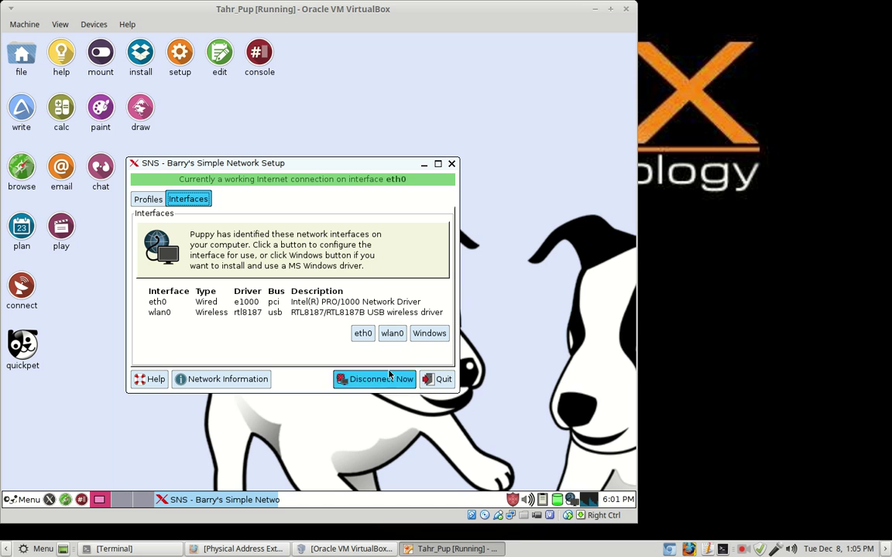
{"action": "left_click", "coordinate": [442, 382]}
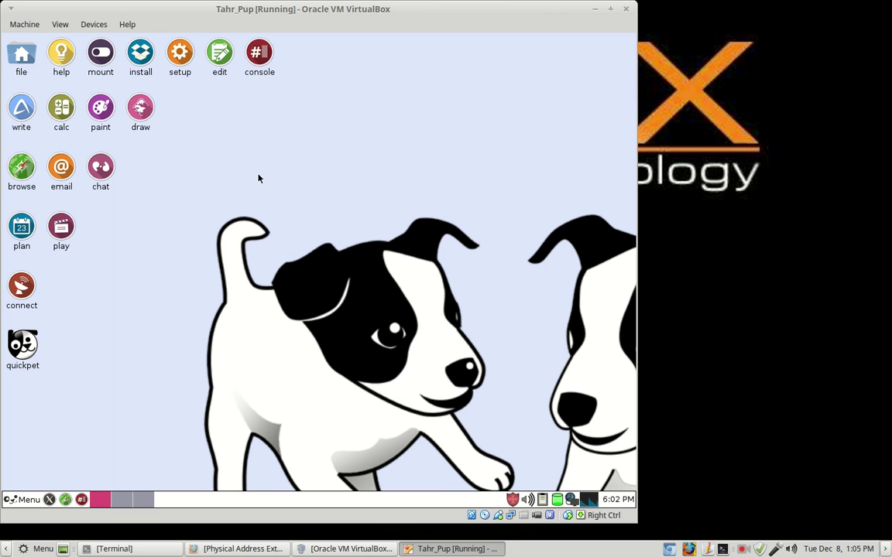
{"action": "left_click", "coordinate": [23, 170]}
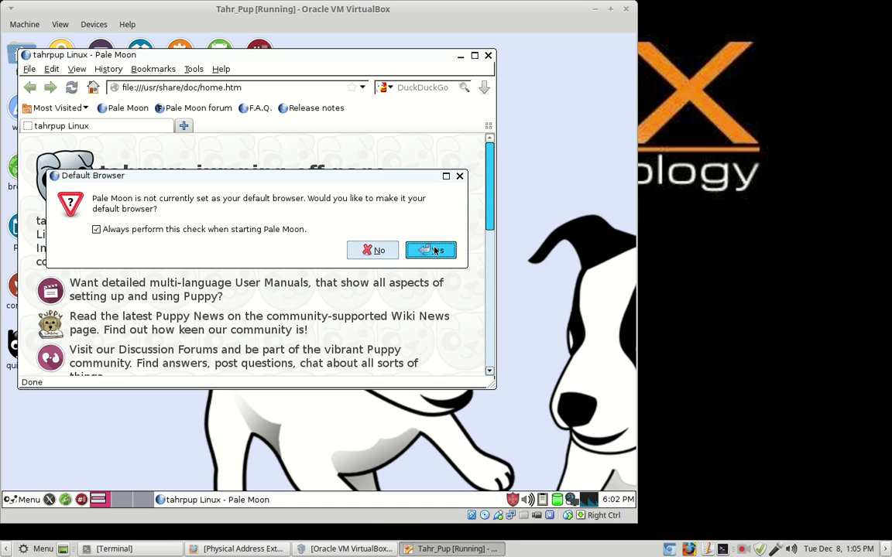
{"action": "left_click", "coordinate": [376, 251]}
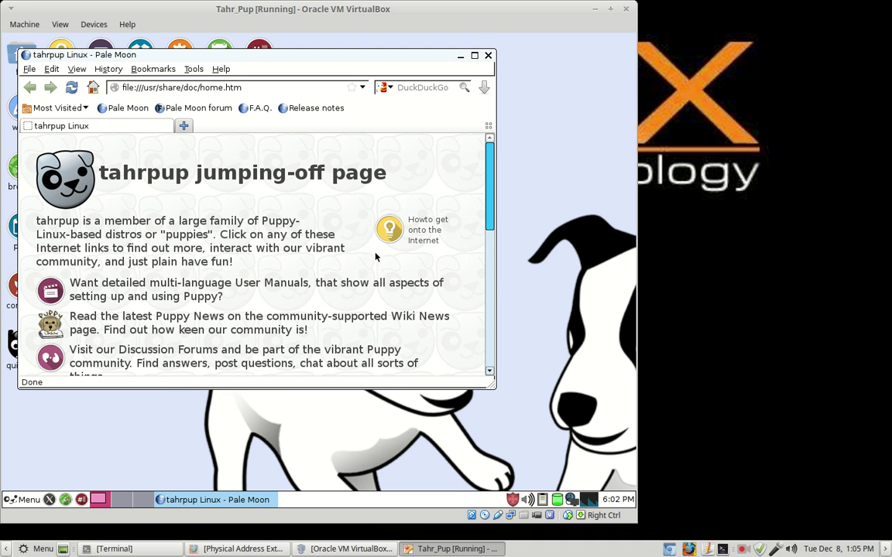
{"action": "left_click", "coordinate": [489, 57]}
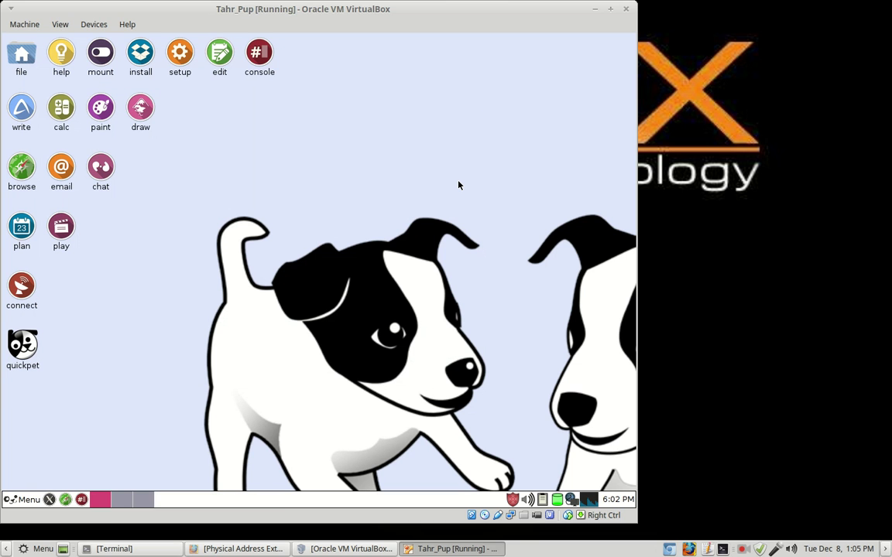